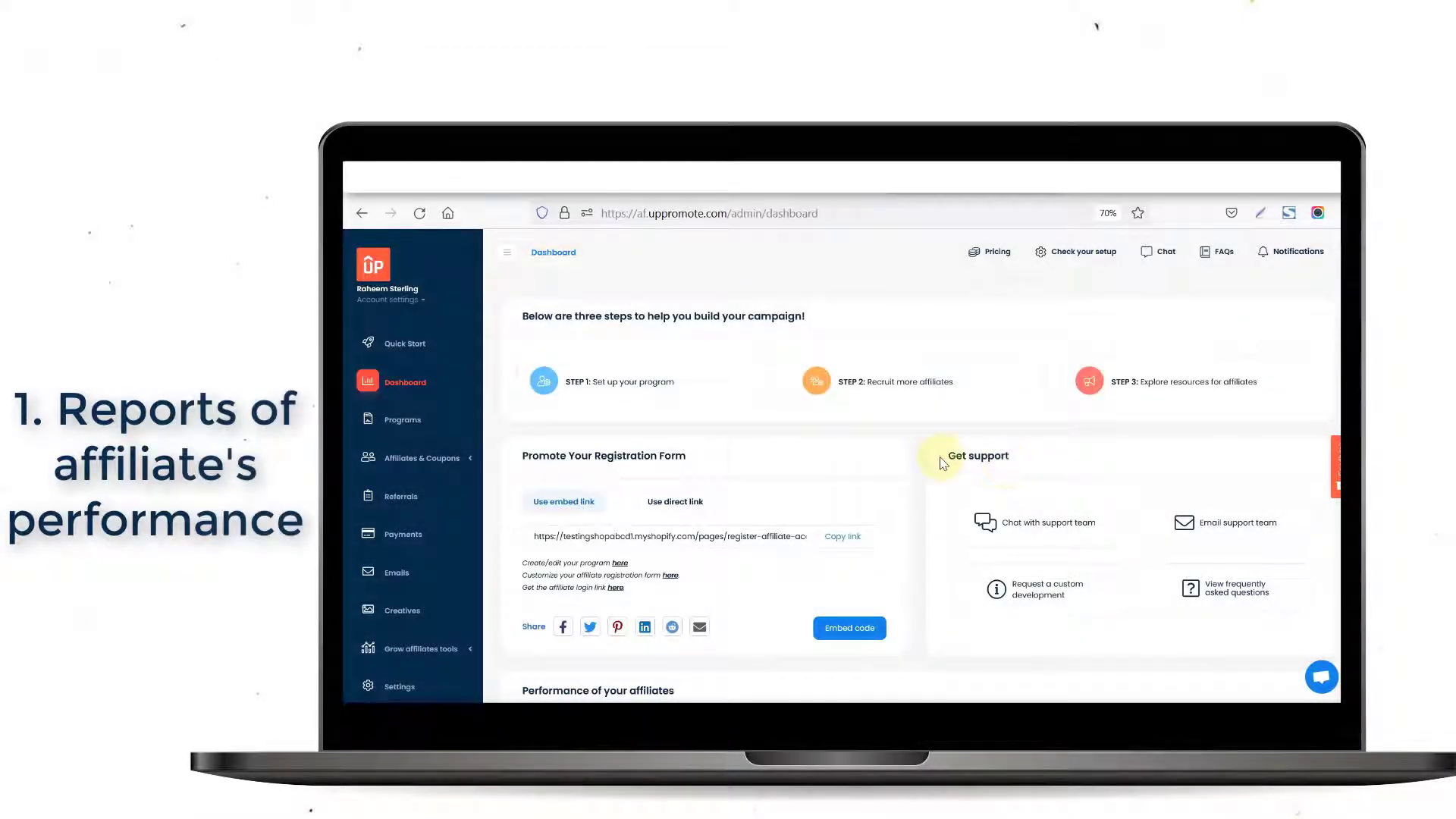
{"action": "scroll", "coordinate": [940, 463], "scroll_direction": "down", "scroll_amount": 2}
{"action": "scroll", "coordinate": [941, 462], "scroll_direction": "down", "scroll_amount": 2}
{"action": "scroll", "coordinate": [940, 462], "scroll_direction": "down", "scroll_amount": 1}
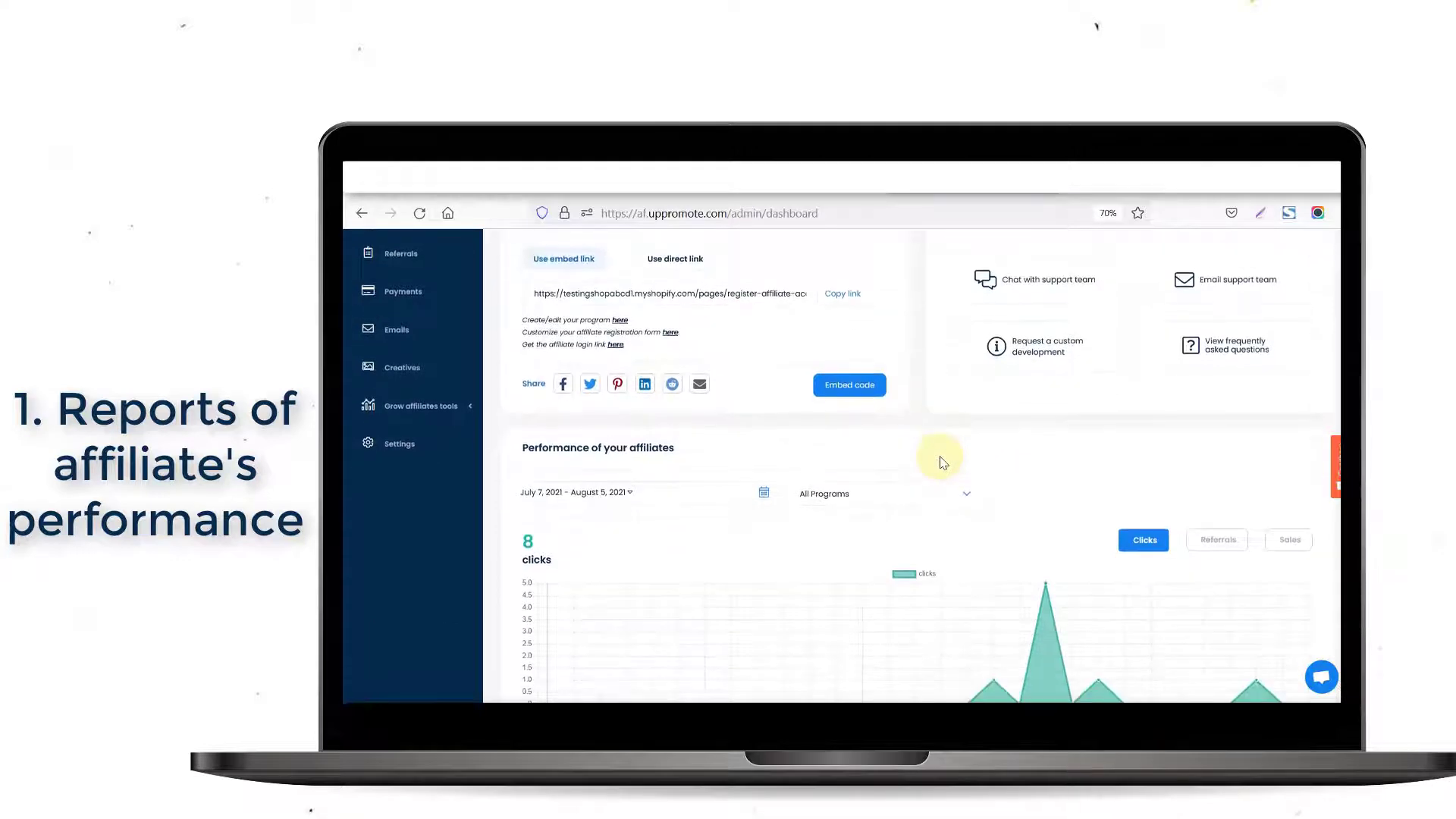
{"action": "scroll", "coordinate": [942, 462], "scroll_direction": "down", "scroll_amount": 1}
{"action": "scroll", "coordinate": [941, 463], "scroll_direction": "down", "scroll_amount": 1}
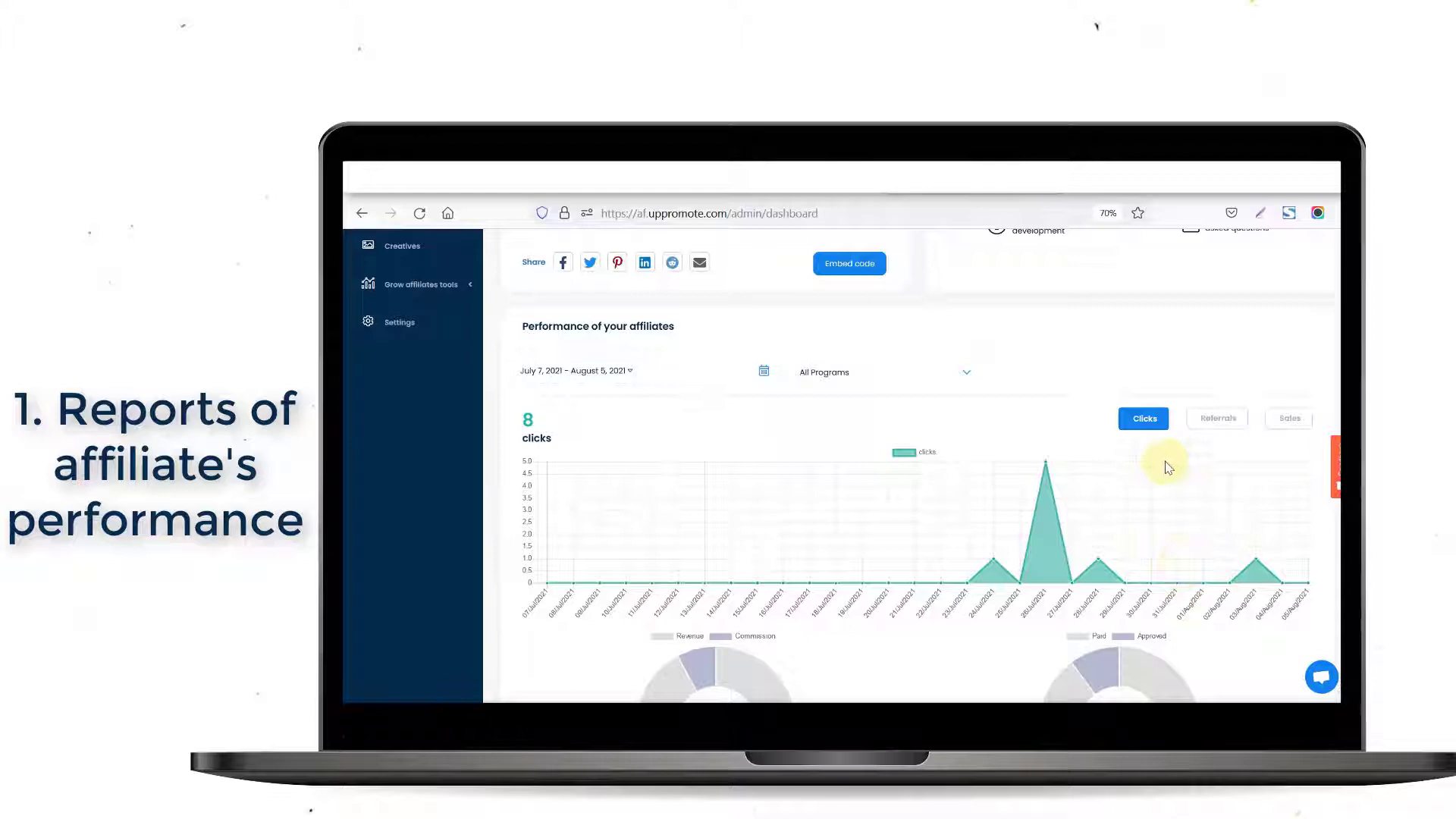
- Switch the affiliate performance chart from referrals to sales and open the date range calendar
{"action": "left_click", "coordinate": [1216, 417]}
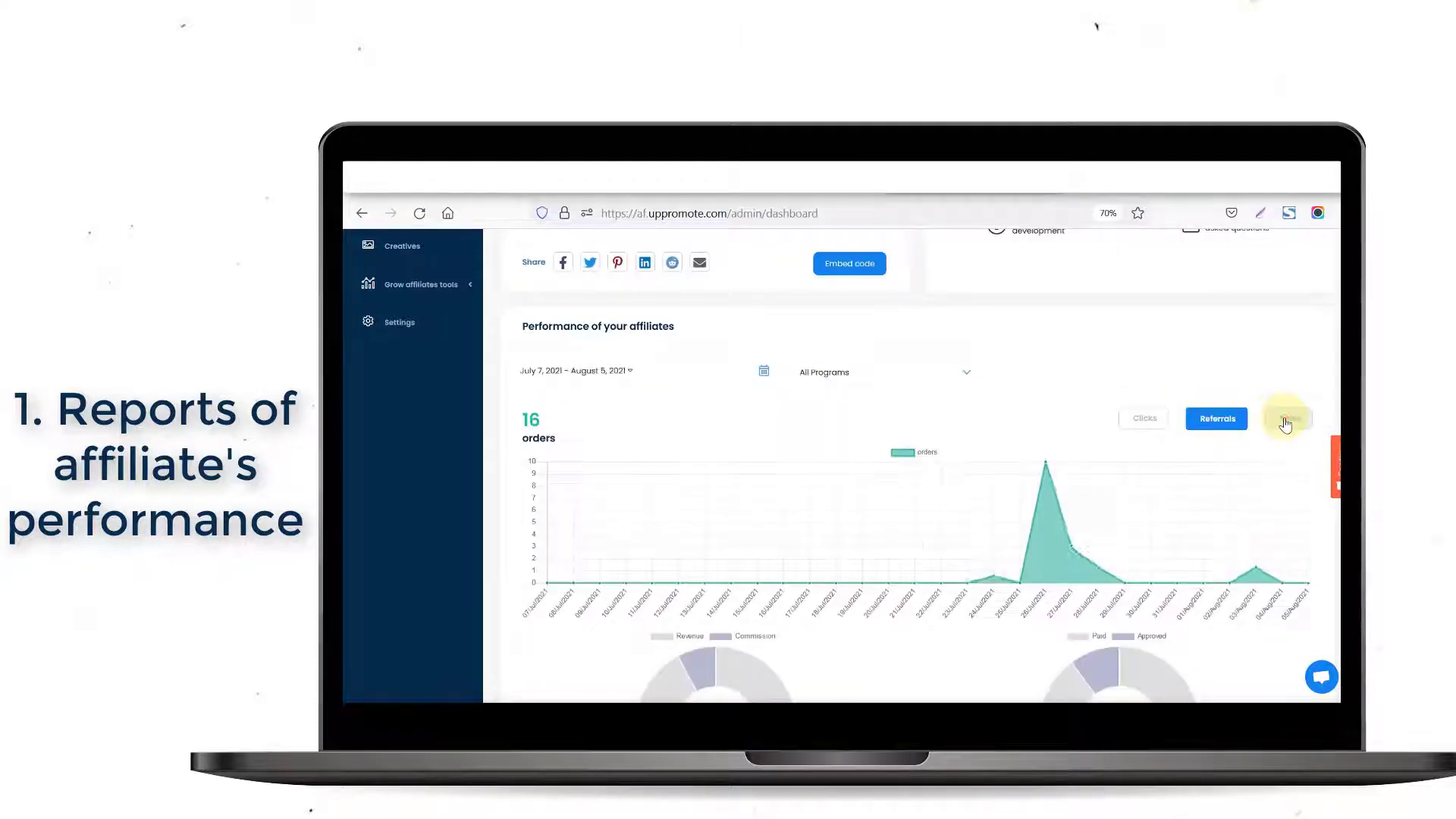
{"action": "left_click", "coordinate": [1287, 419]}
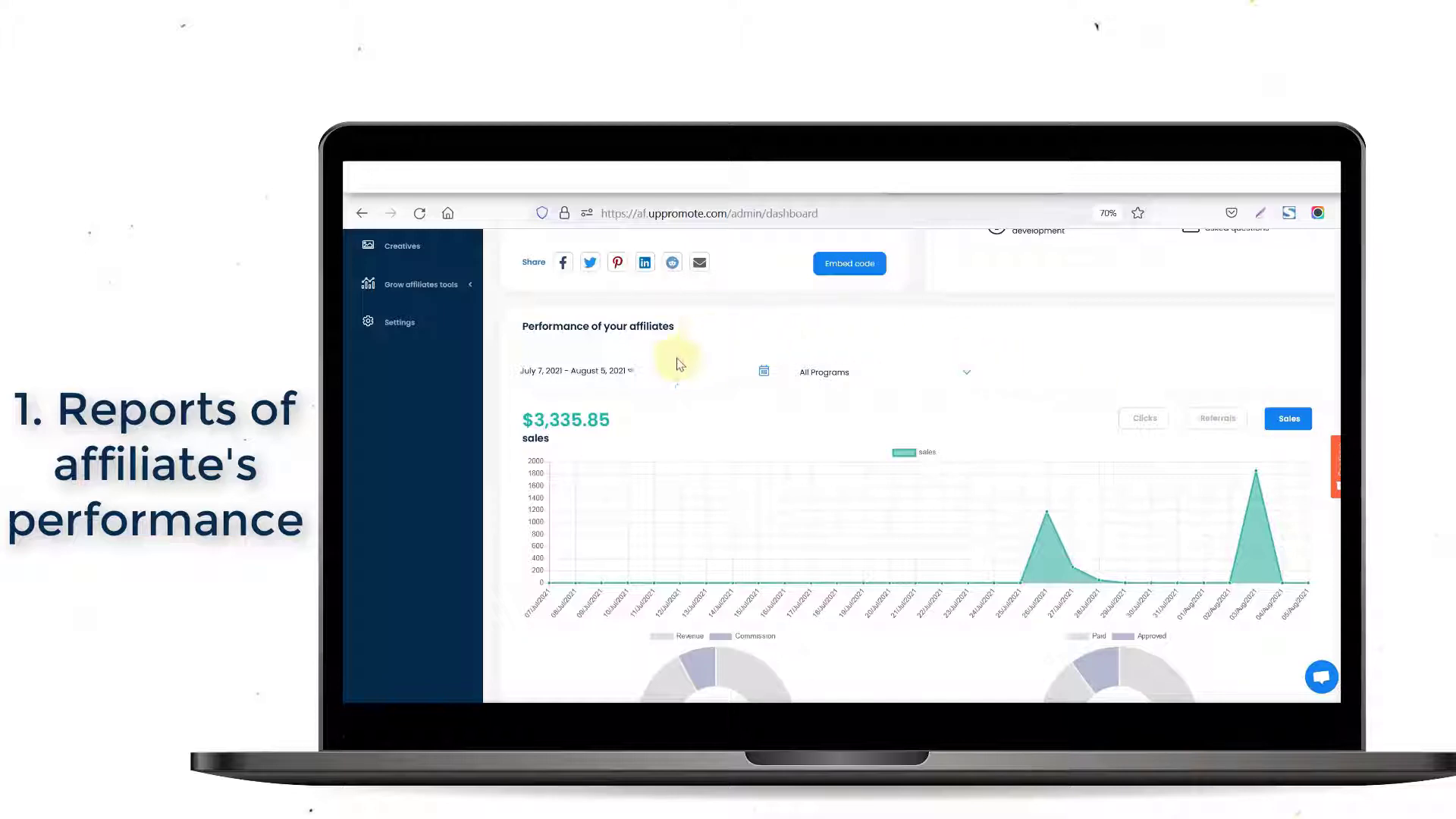
{"action": "left_click", "coordinate": [670, 379]}
{"action": "left_click", "coordinate": [543, 505]}
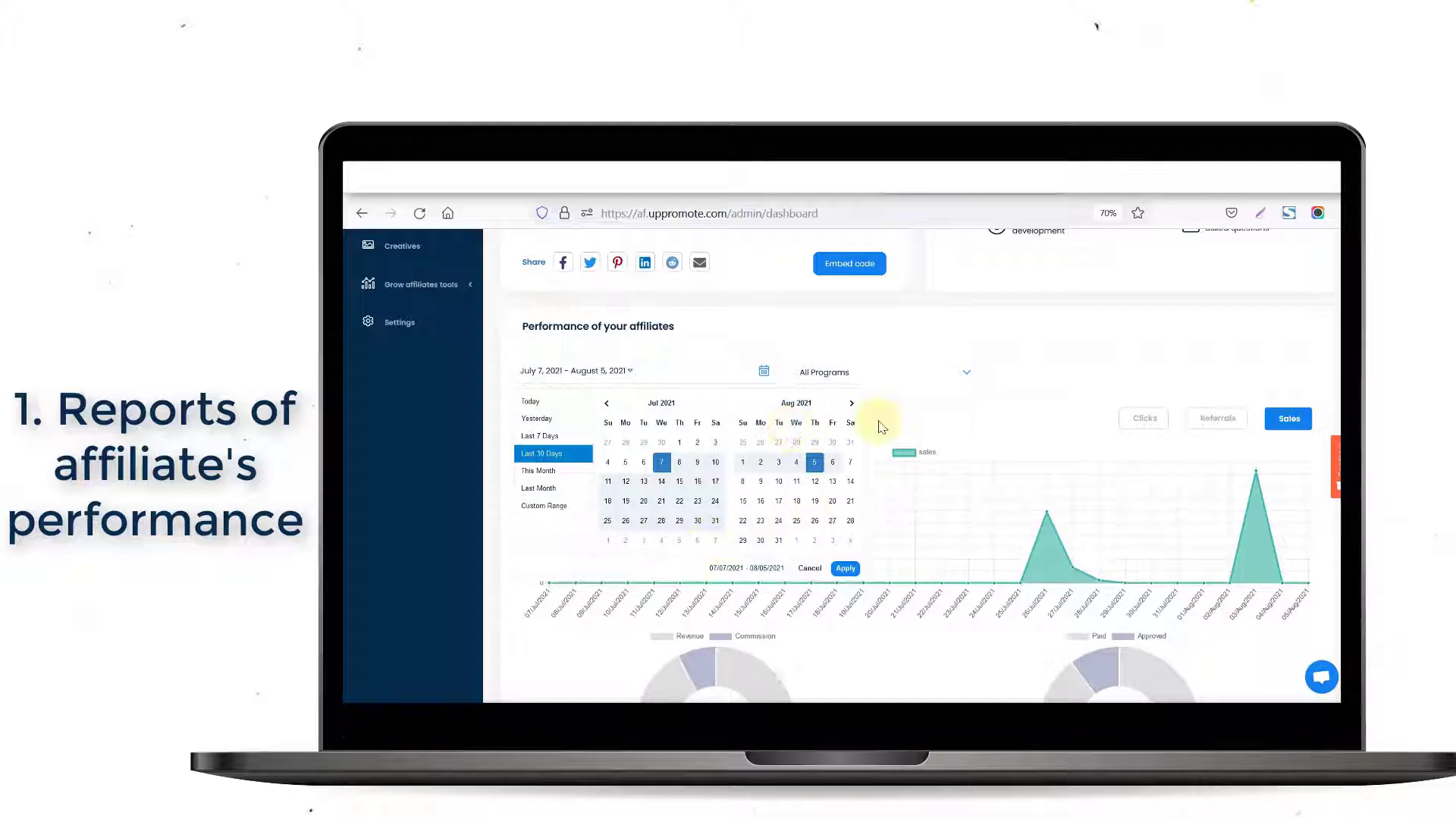
- Dismiss the date range picker, leaving the July 7 – August 5 sales report shown
{"action": "left_click", "coordinate": [947, 422]}
{"action": "scroll", "coordinate": [948, 421], "scroll_direction": "down", "scroll_amount": 3}
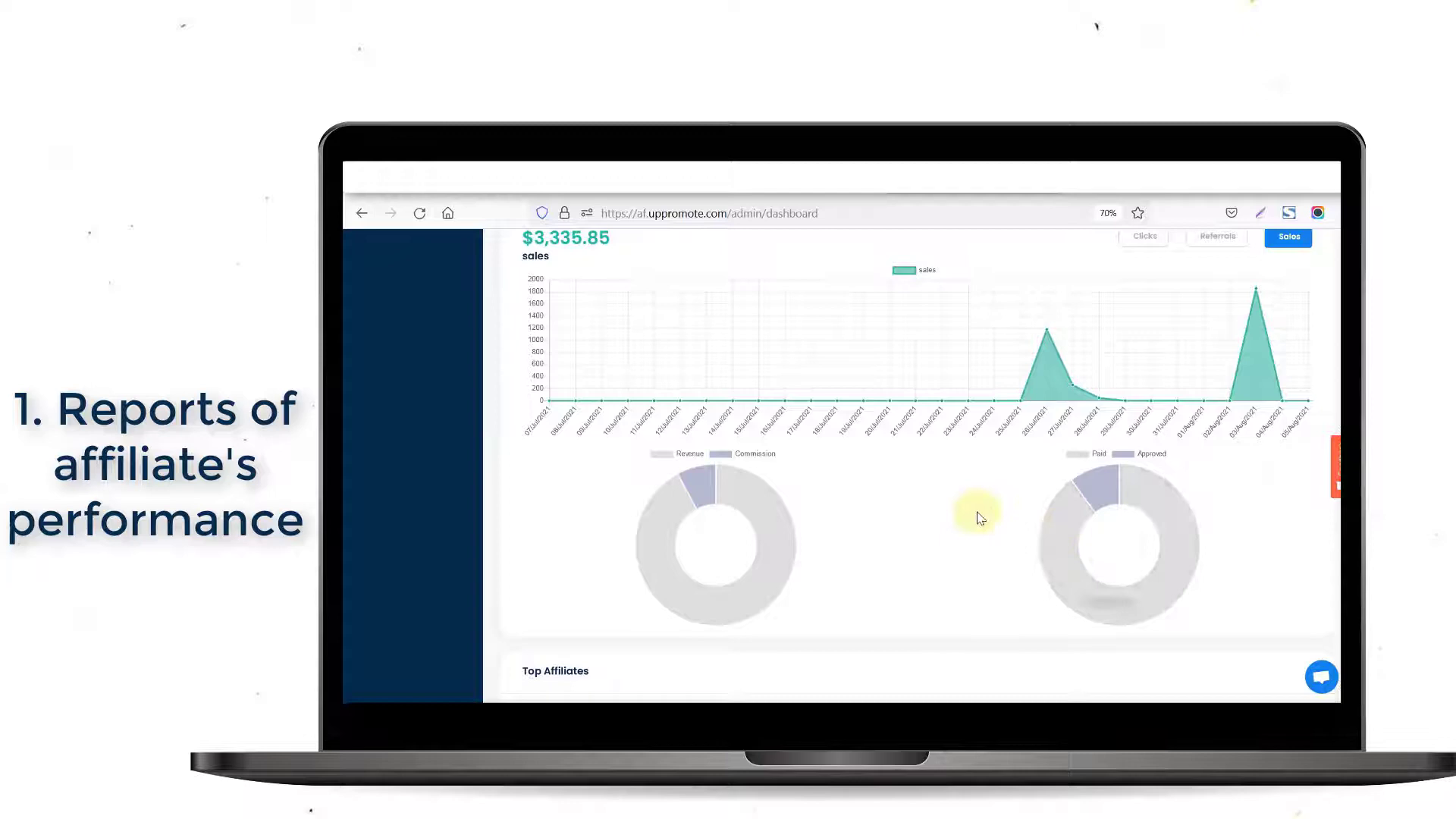
{"action": "scroll", "coordinate": [976, 512], "scroll_direction": "down", "scroll_amount": 1}
{"action": "scroll", "coordinate": [973, 516], "scroll_direction": "down", "scroll_amount": 4}
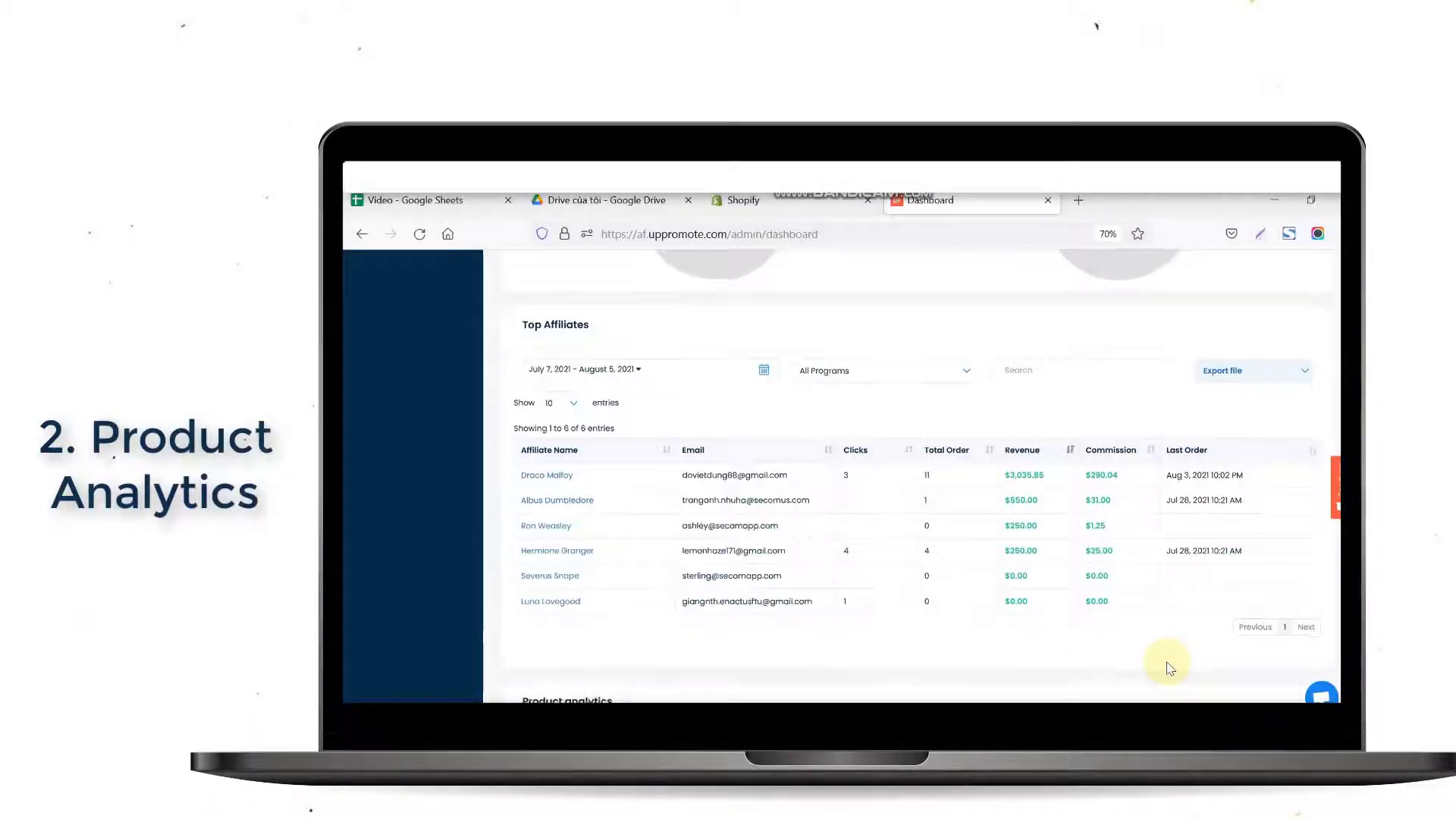
{"action": "scroll", "coordinate": [1170, 668], "scroll_direction": "down", "scroll_amount": 2}
{"action": "scroll", "coordinate": [1170, 668], "scroll_direction": "down", "scroll_amount": 3}
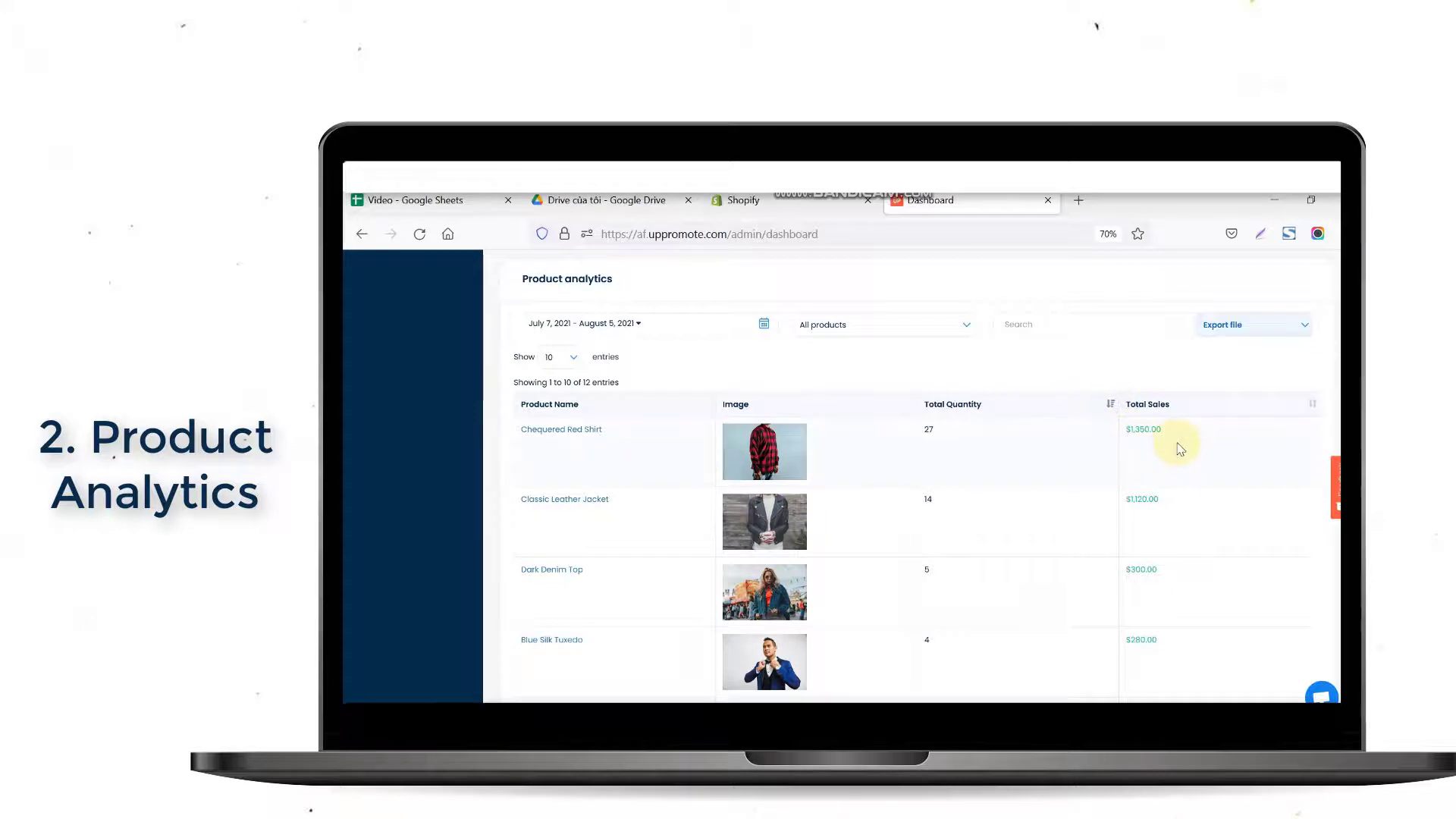
{"action": "scroll", "coordinate": [1179, 449], "scroll_direction": "down", "scroll_amount": 3}
{"action": "scroll", "coordinate": [1179, 449], "scroll_direction": "down", "scroll_amount": 1}
{"action": "scroll", "coordinate": [1179, 448], "scroll_direction": "down", "scroll_amount": 2}
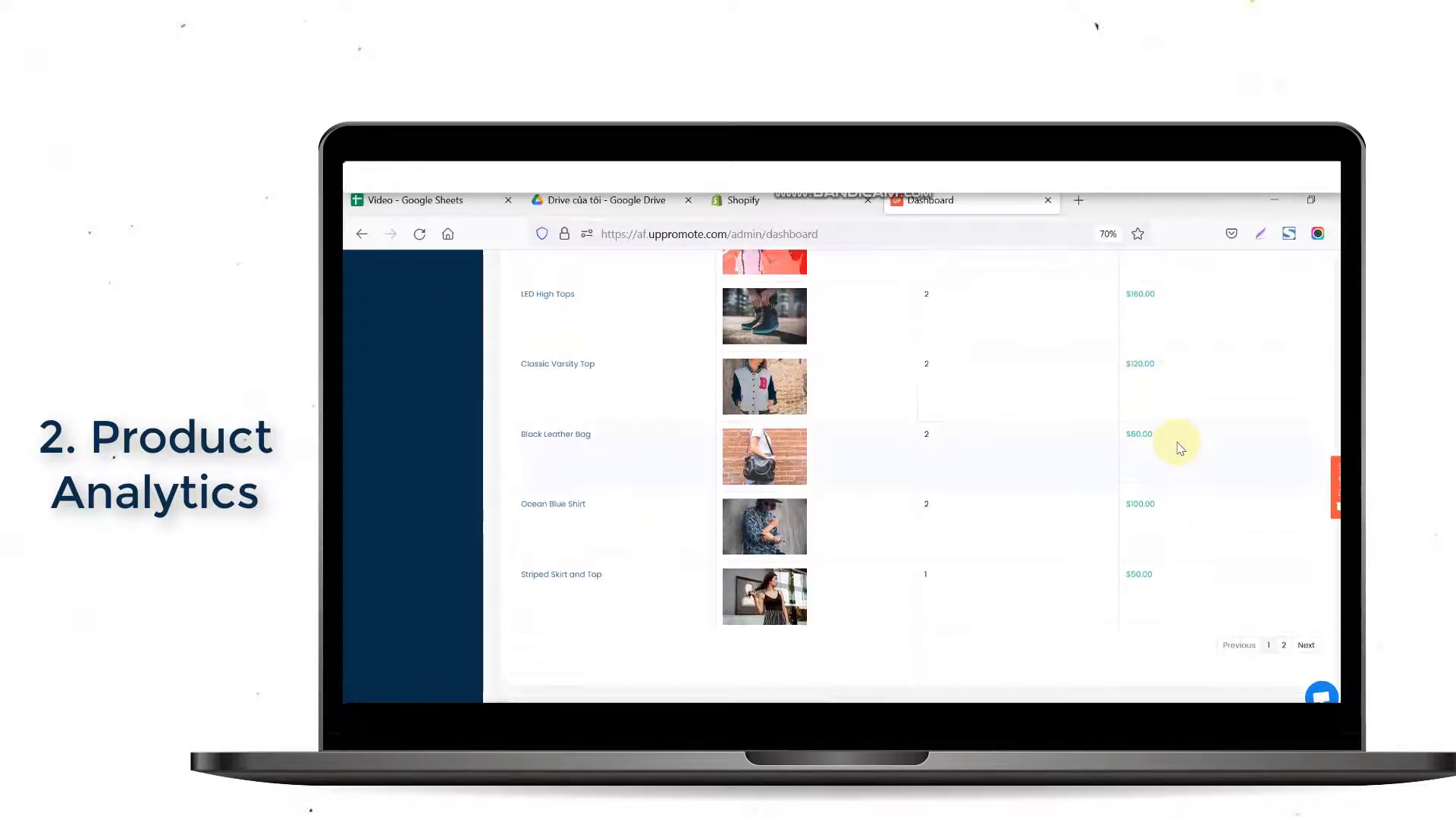
{"action": "scroll", "coordinate": [1179, 448], "scroll_direction": "down", "scroll_amount": 1}
{"action": "scroll", "coordinate": [1178, 449], "scroll_direction": "up", "scroll_amount": 1}
{"action": "scroll", "coordinate": [1180, 449], "scroll_direction": "up", "scroll_amount": 3}
{"action": "scroll", "coordinate": [1180, 449], "scroll_direction": "up", "scroll_amount": 2}
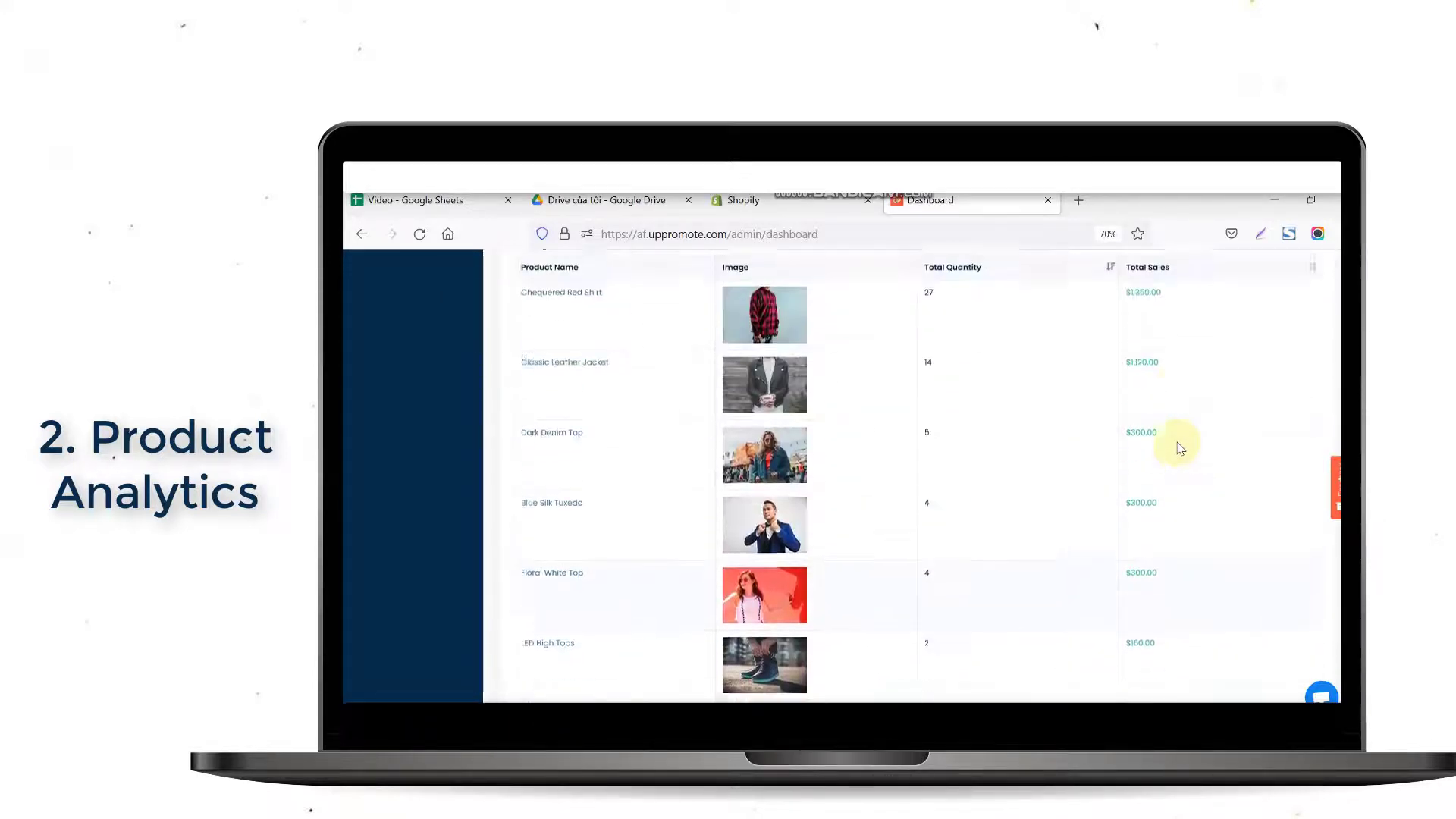
{"action": "scroll", "coordinate": [1179, 449], "scroll_direction": "up", "scroll_amount": 2}
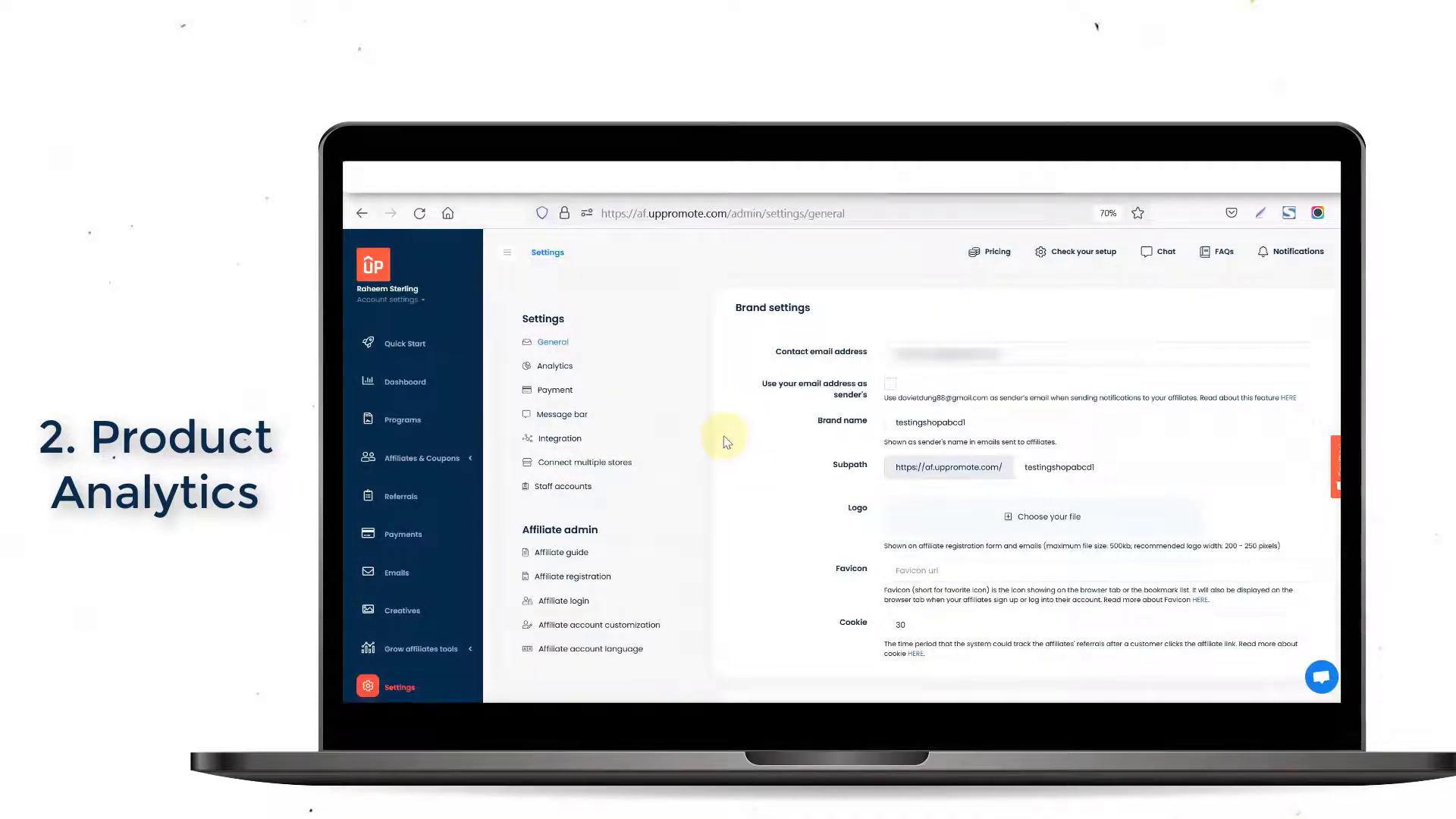
- Enable product analytics under Settings > Analytics, confirm syncing existing orders, and return to Dashboard
{"action": "left_click", "coordinate": [569, 367]}
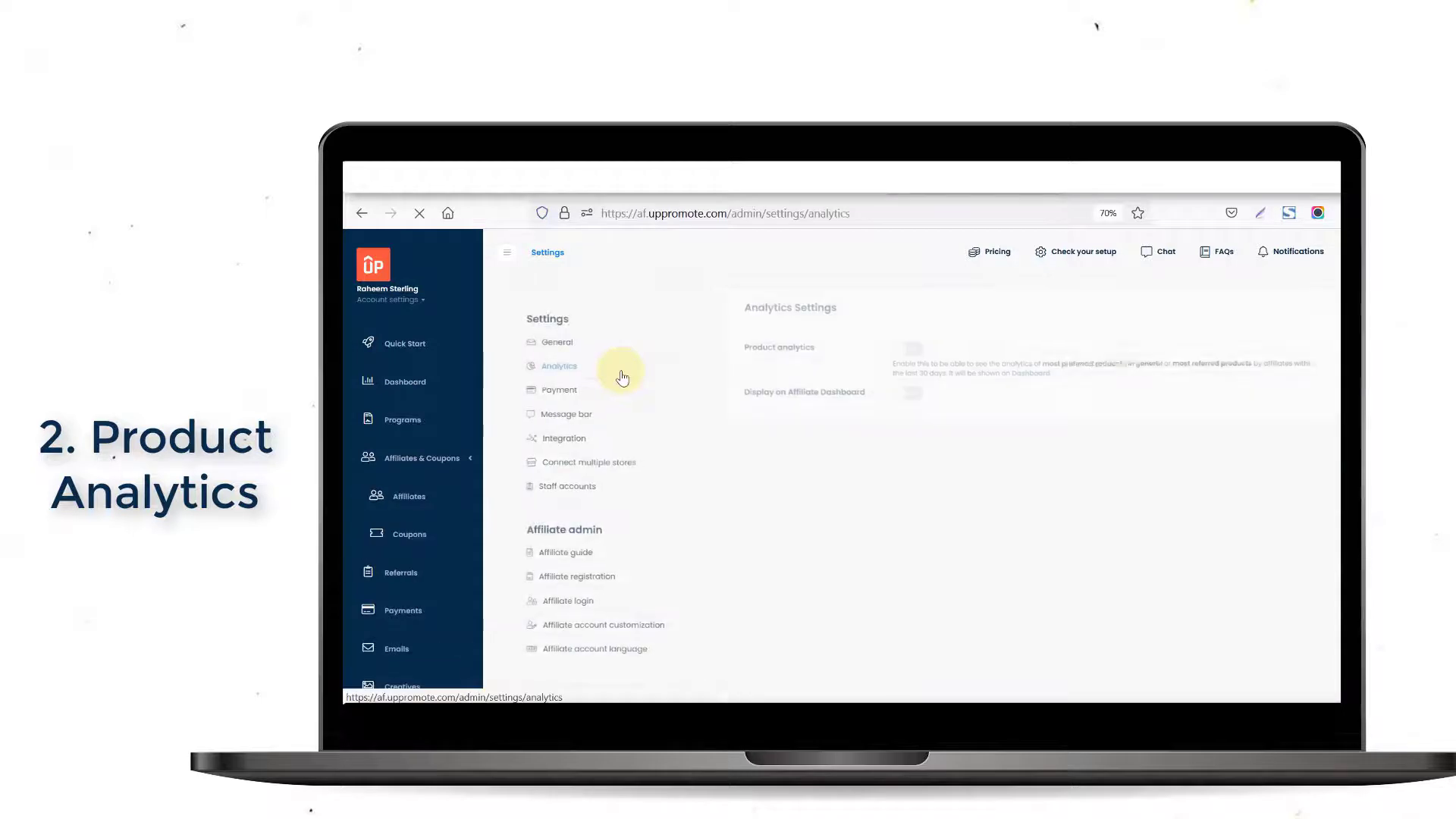
{"action": "left_click", "coordinate": [901, 350]}
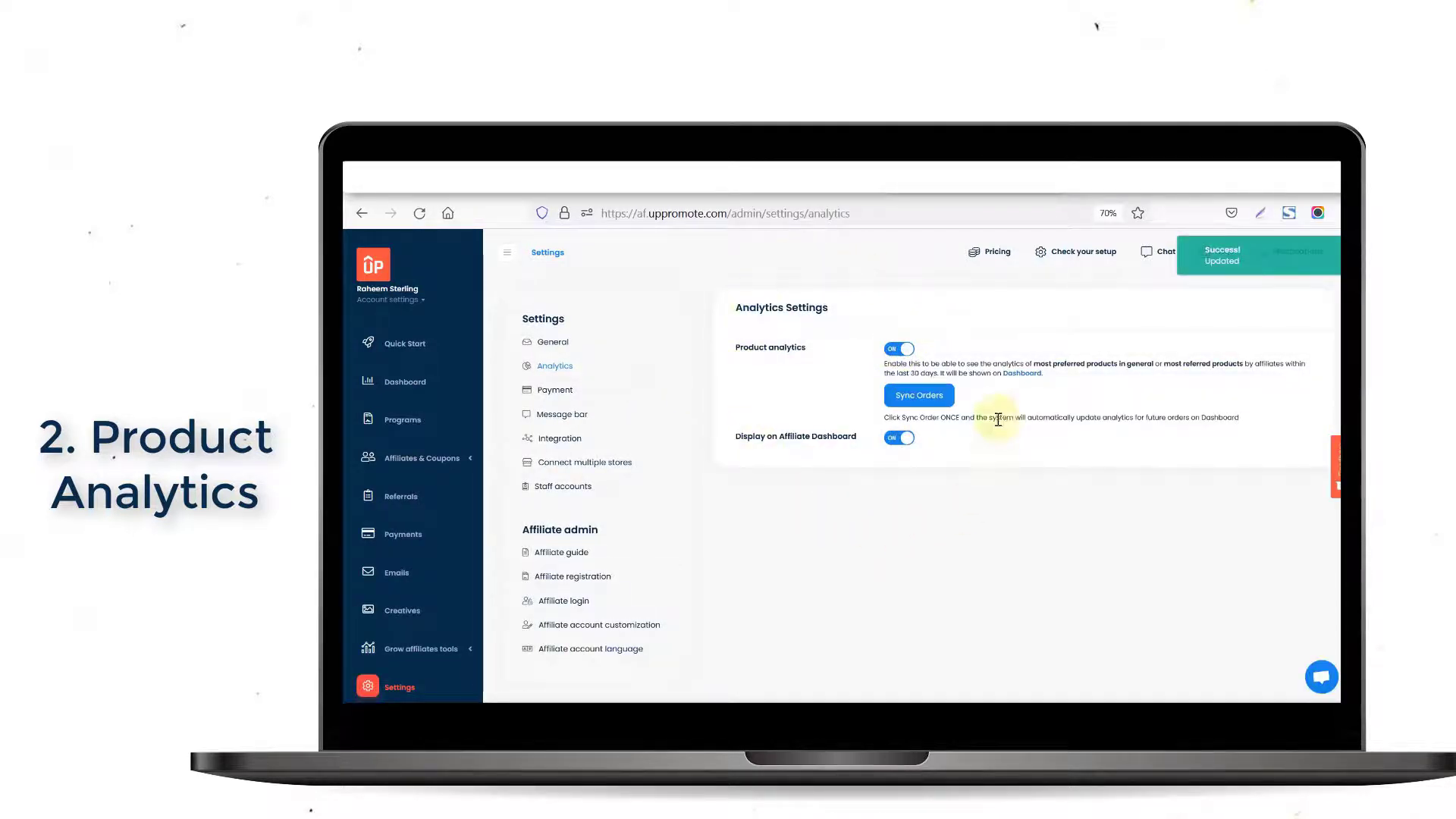
{"action": "left_click", "coordinate": [924, 398]}
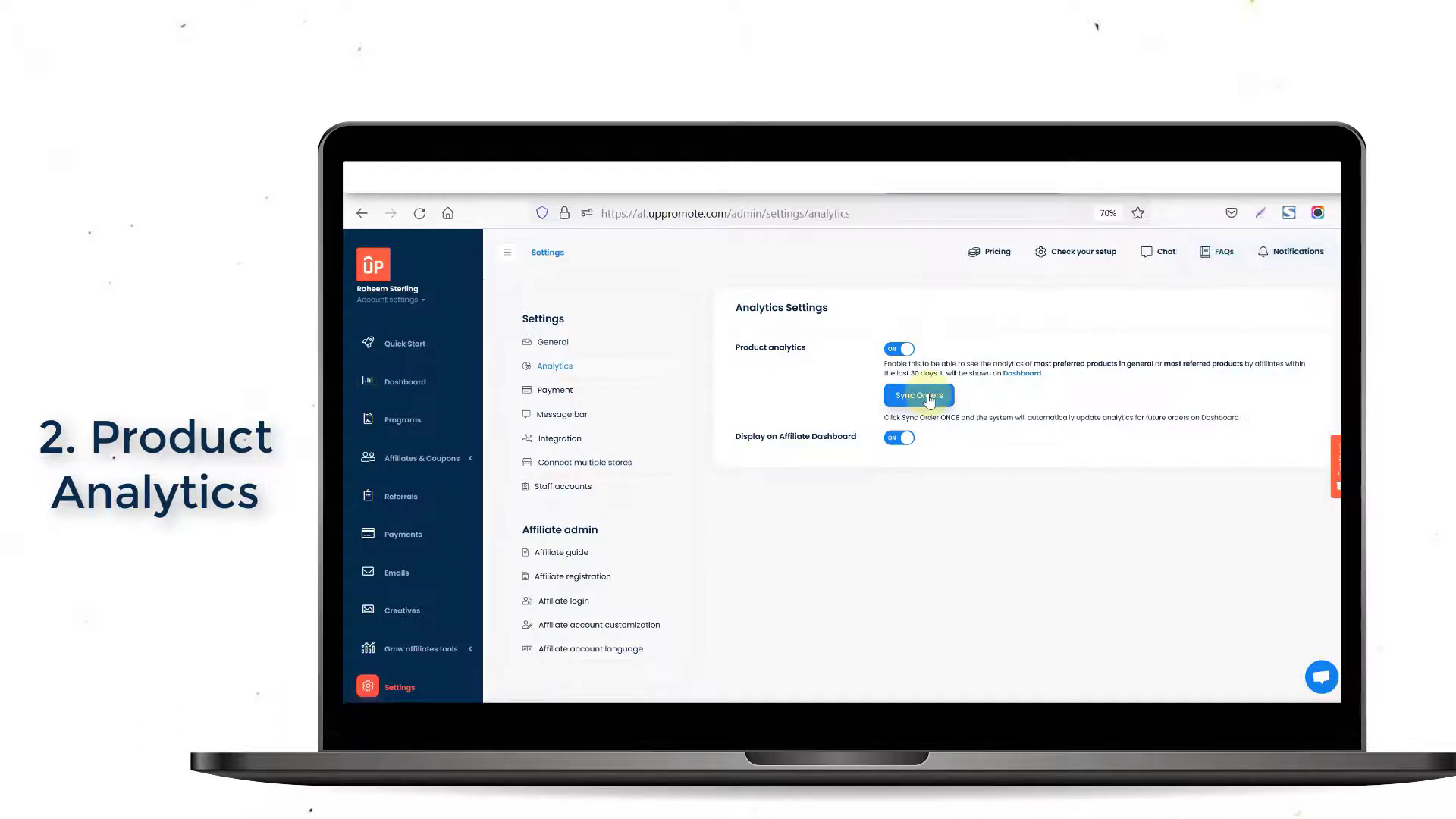
{"action": "left_click", "coordinate": [930, 399]}
{"action": "left_click", "coordinate": [917, 502]}
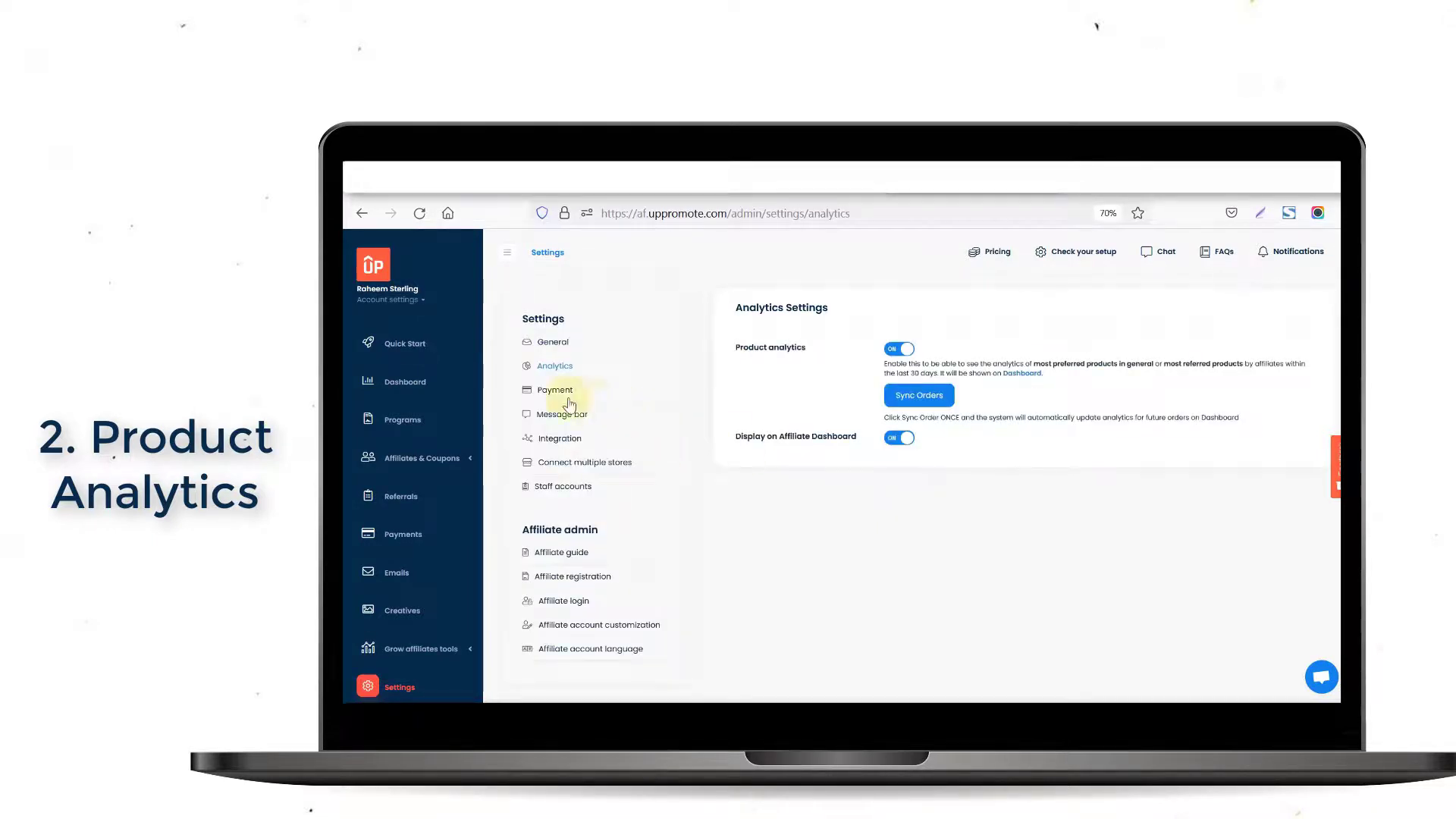
{"action": "left_click", "coordinate": [415, 382]}
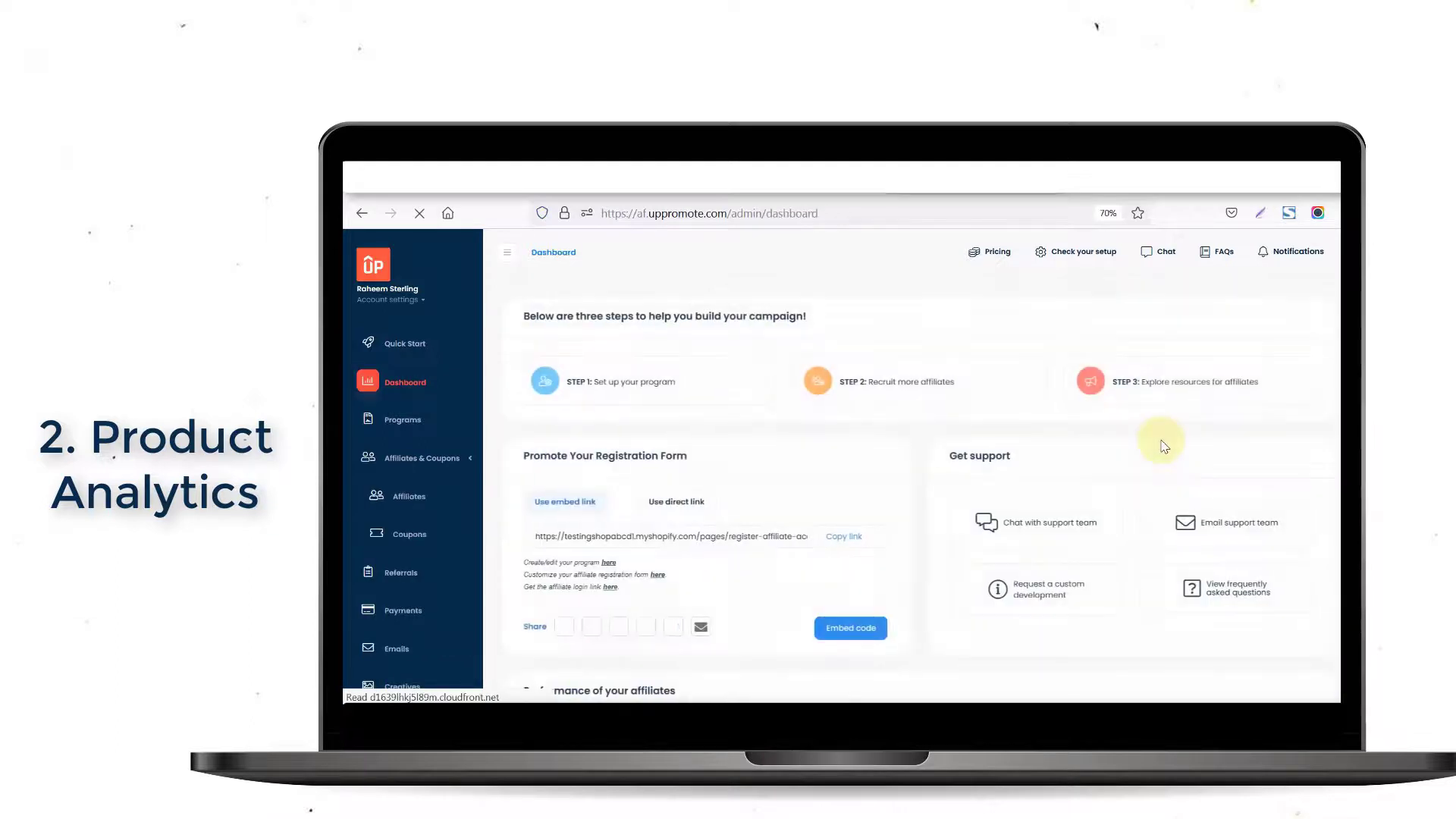
{"action": "scroll", "coordinate": [1161, 444], "scroll_direction": "down", "scroll_amount": 10}
{"action": "scroll", "coordinate": [1154, 438], "scroll_direction": "down", "scroll_amount": 2}
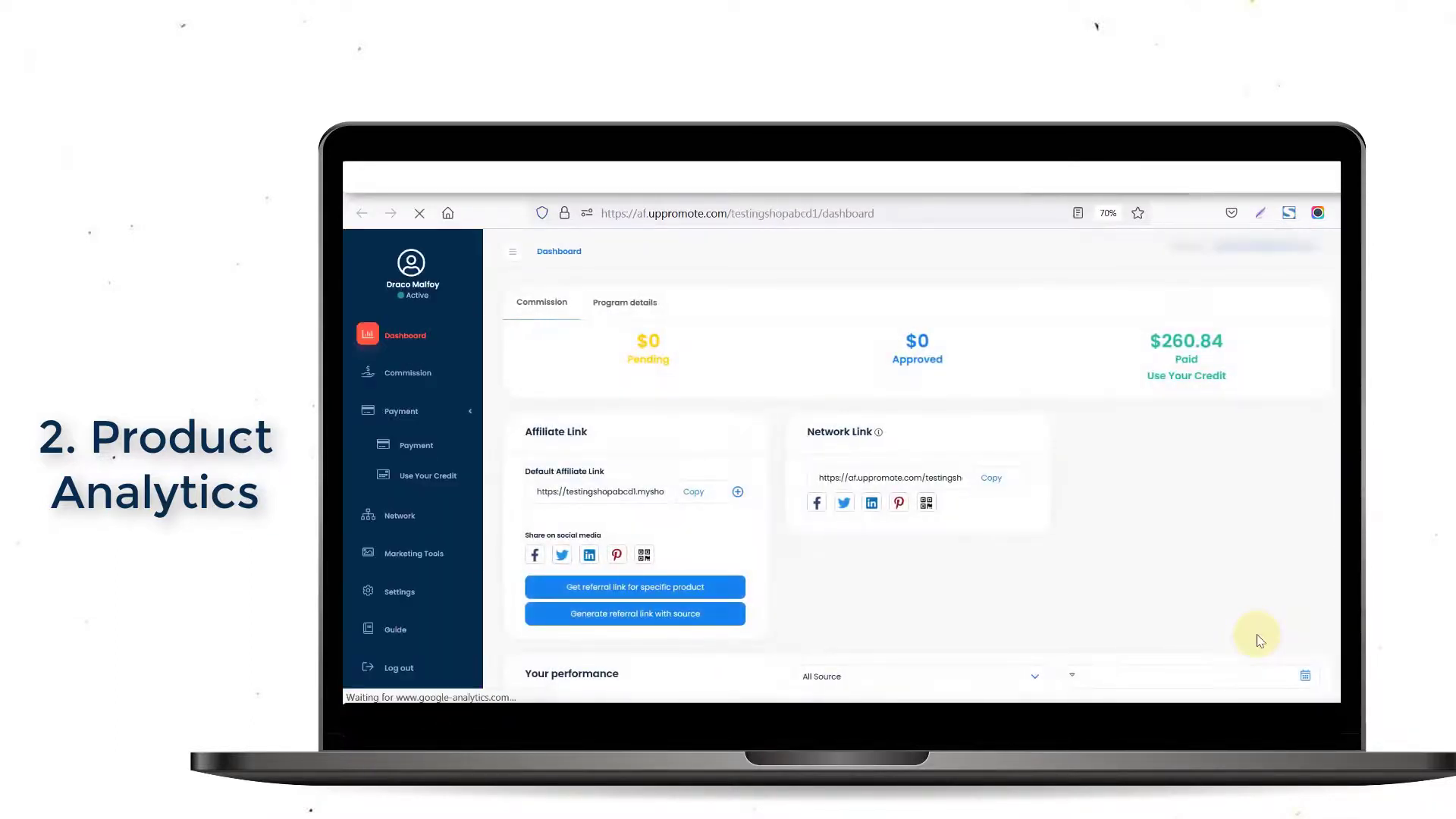
{"action": "scroll", "coordinate": [1142, 533], "scroll_direction": "down", "scroll_amount": 3}
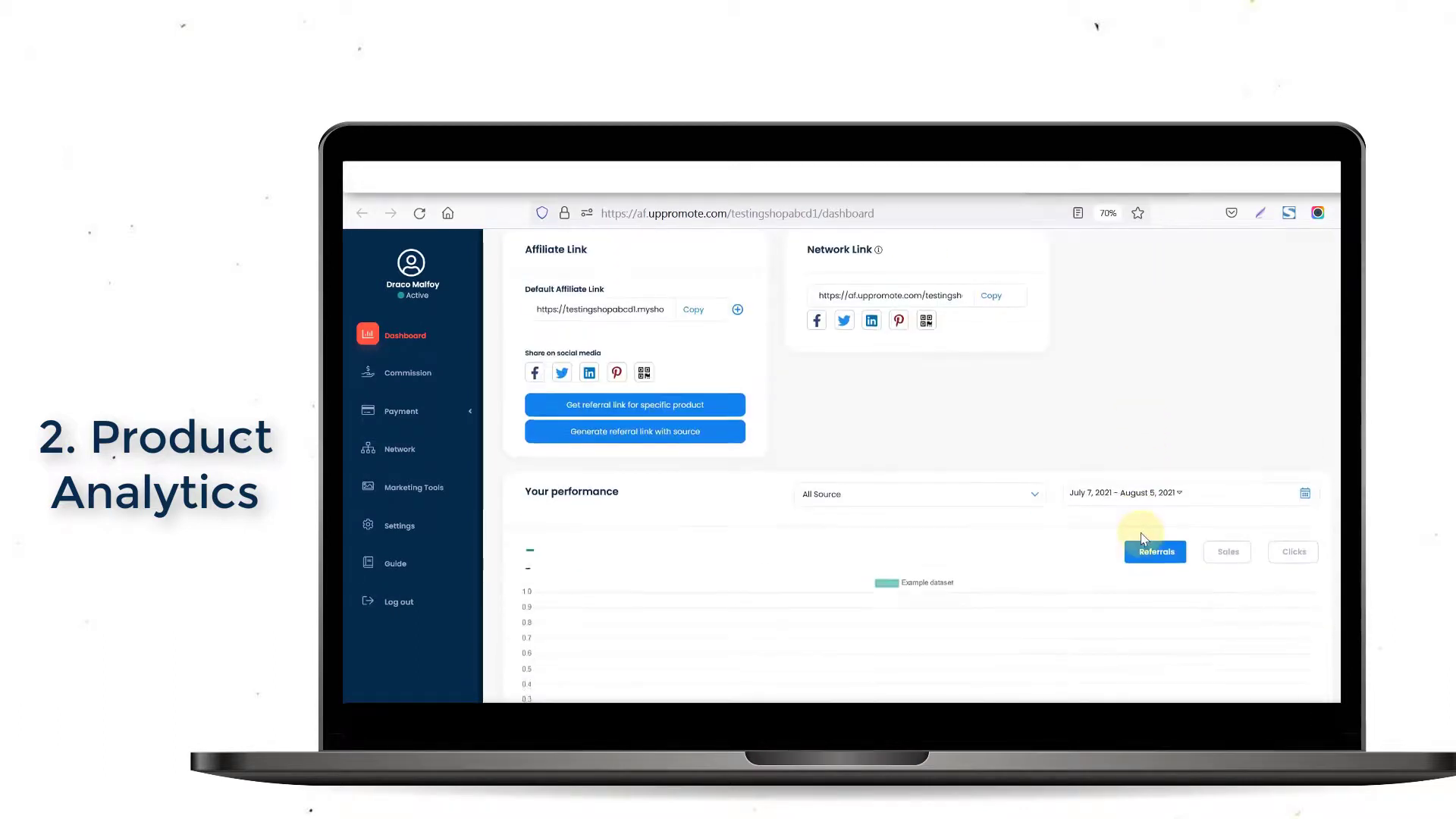
{"action": "scroll", "coordinate": [1141, 533], "scroll_direction": "down", "scroll_amount": 3}
{"action": "scroll", "coordinate": [1141, 533], "scroll_direction": "down", "scroll_amount": 3}
{"action": "scroll", "coordinate": [1142, 532], "scroll_direction": "down", "scroll_amount": 2}
{"action": "scroll", "coordinate": [1142, 538], "scroll_direction": "down", "scroll_amount": 1}
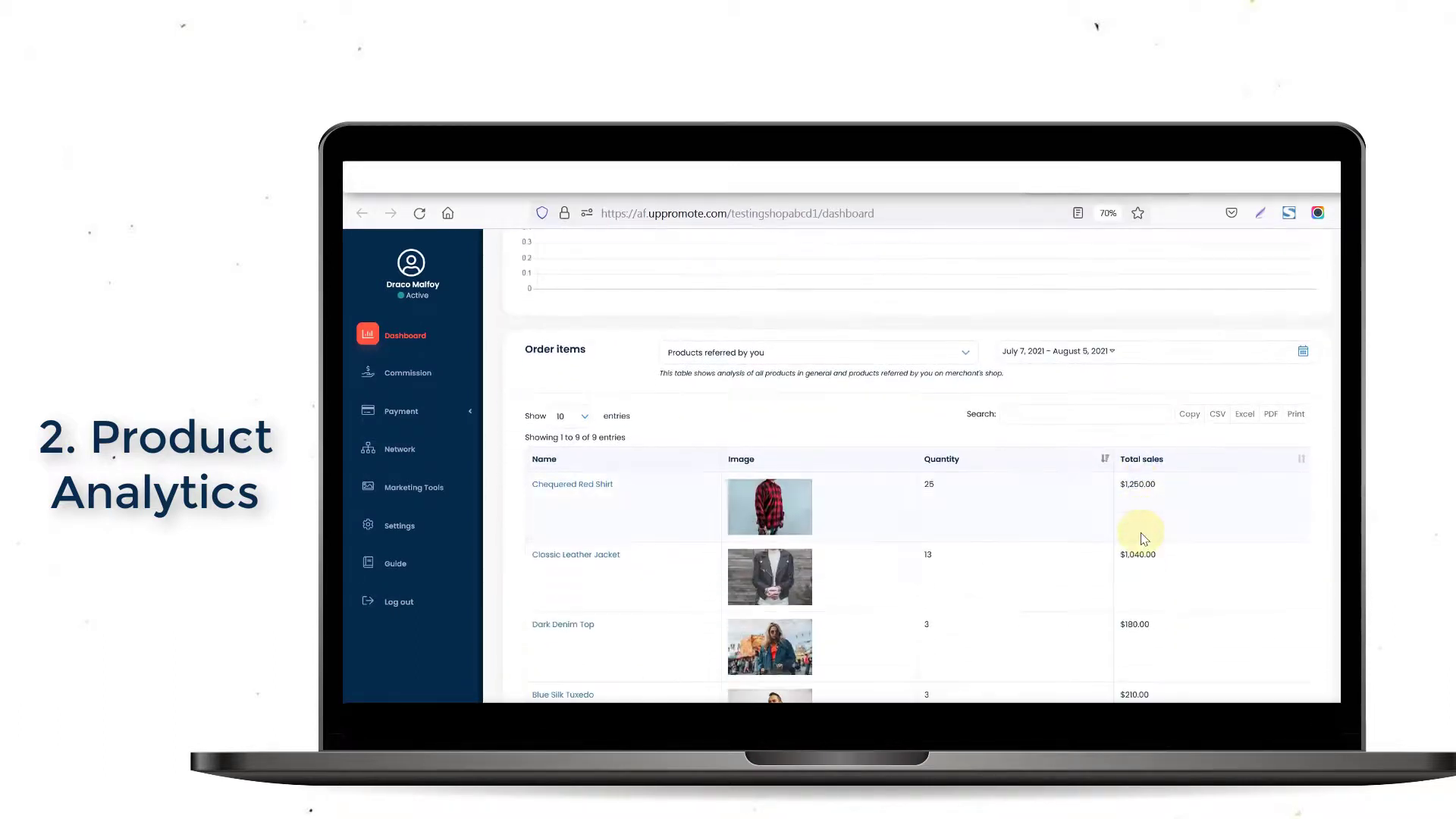
{"action": "scroll", "coordinate": [1142, 537], "scroll_direction": "down", "scroll_amount": 1}
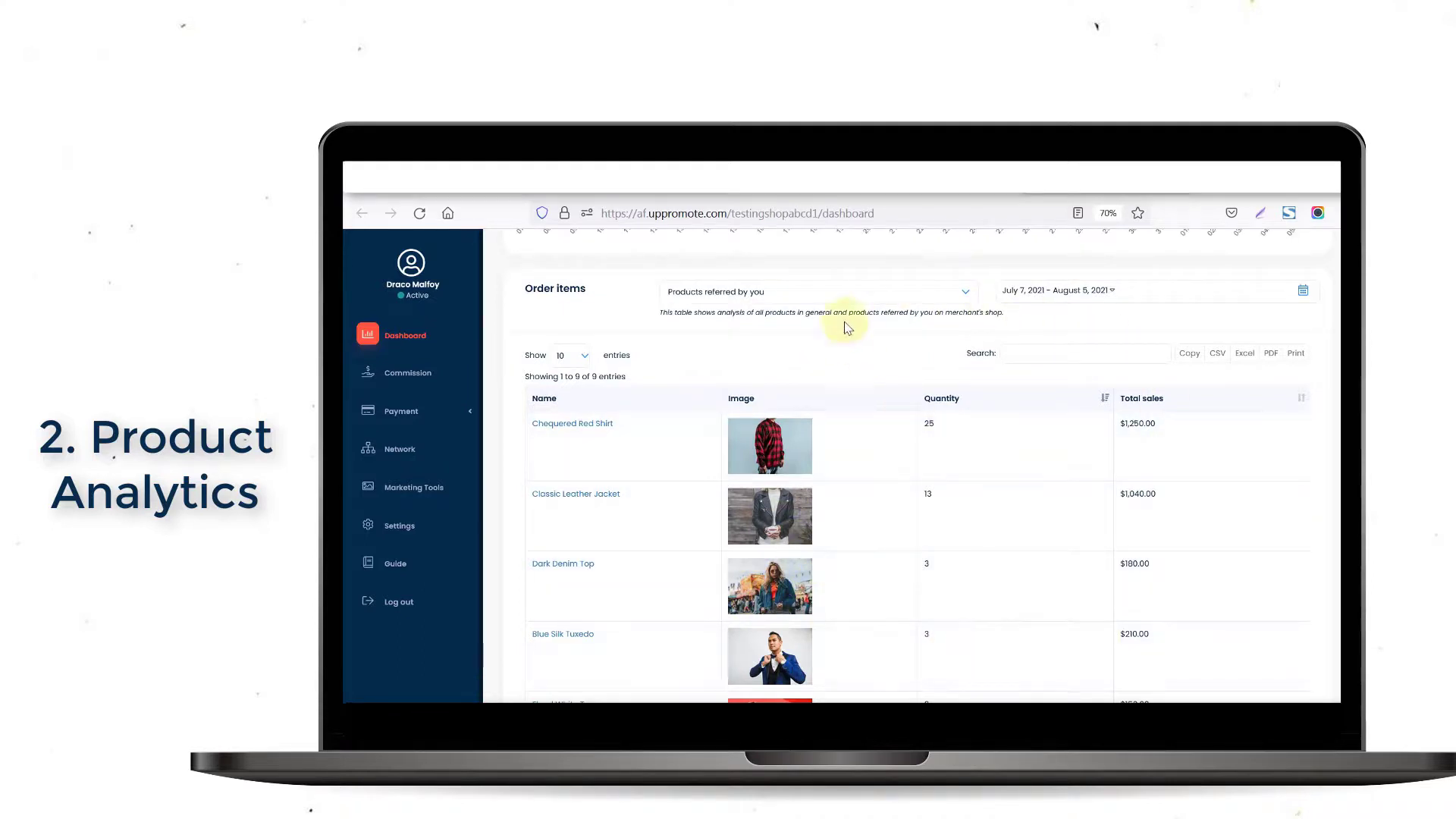
- Set the Order items 'Products referred by you' filter to 'all', showing 12 items
{"action": "left_click", "coordinate": [824, 293]}
{"action": "left_click", "coordinate": [815, 312]}
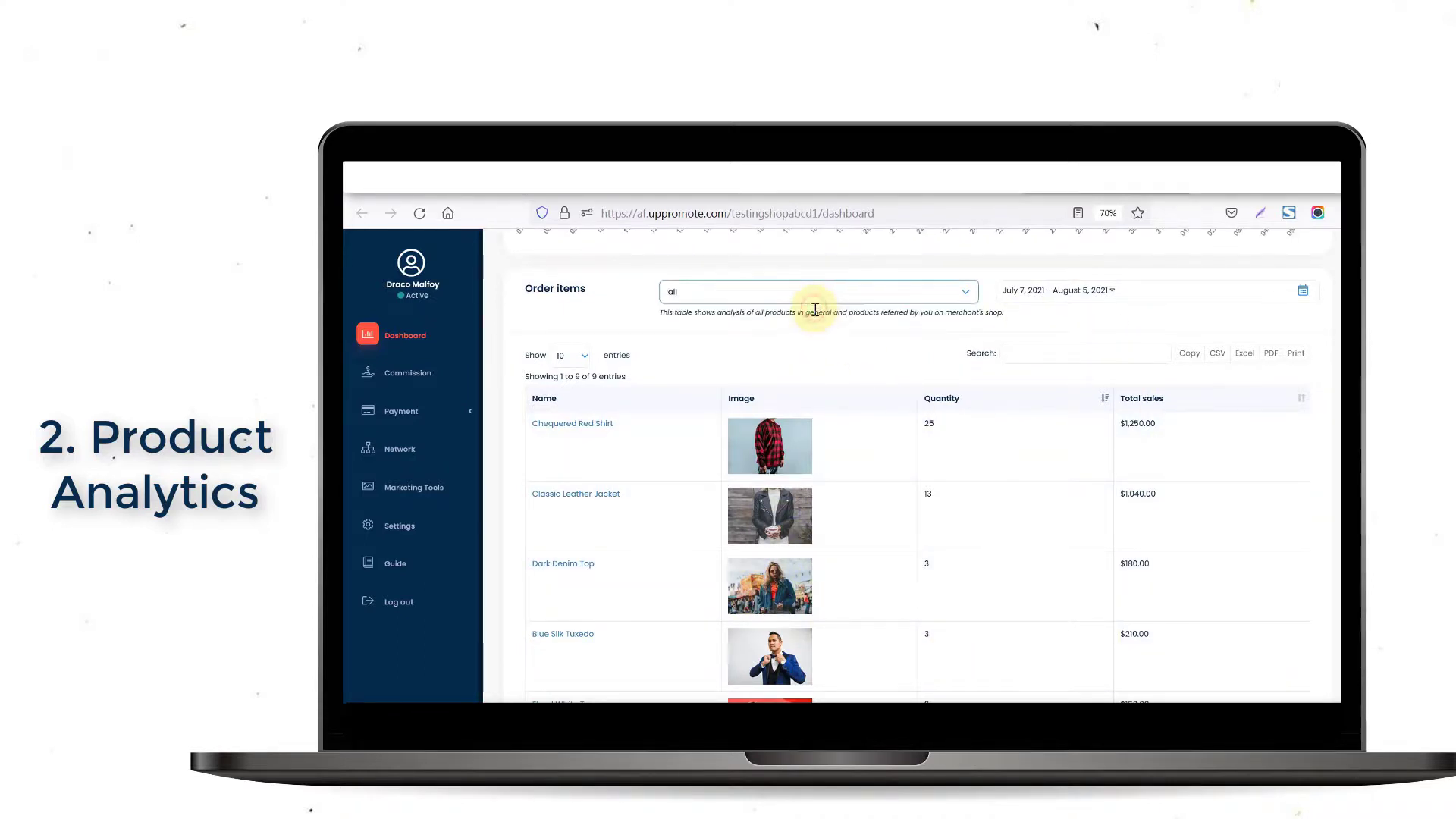
{"action": "scroll", "coordinate": [1167, 387], "scroll_direction": "down", "scroll_amount": 2}
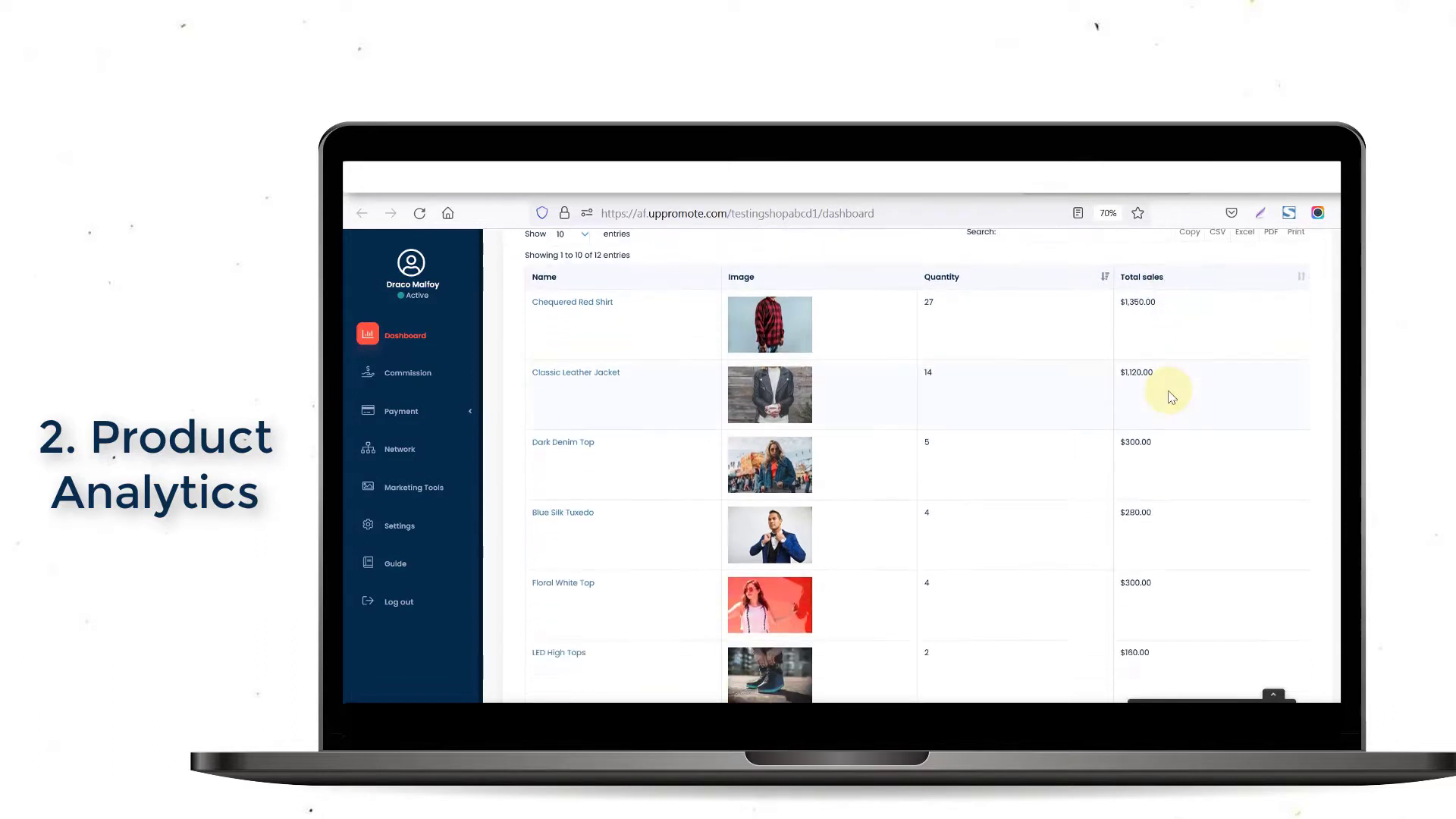
{"action": "scroll", "coordinate": [888, 433], "scroll_direction": "down", "scroll_amount": 3}
{"action": "scroll", "coordinate": [1020, 510], "scroll_direction": "down", "scroll_amount": 3}
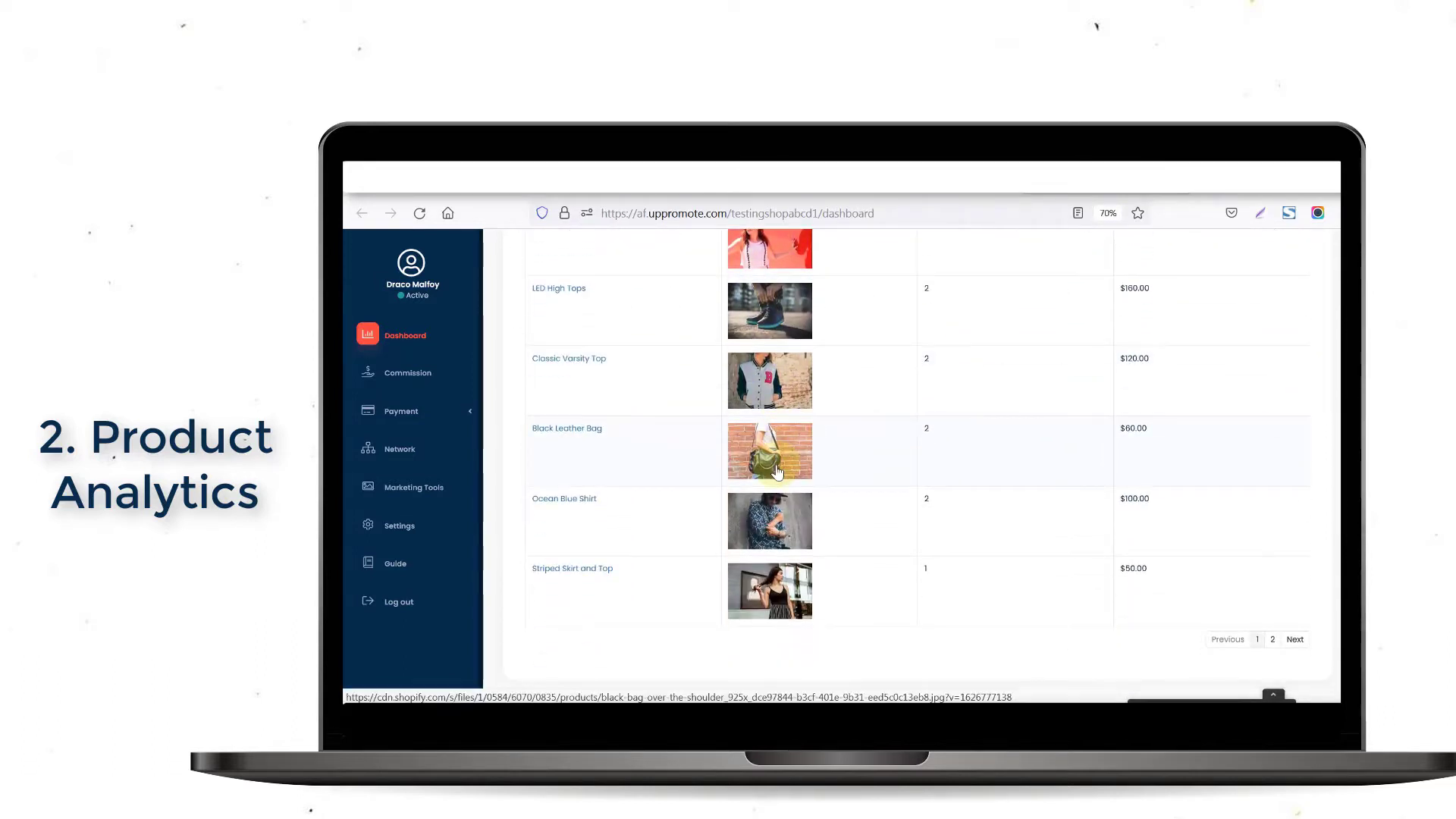
{"action": "scroll", "coordinate": [1131, 508], "scroll_direction": "up", "scroll_amount": 2}
{"action": "scroll", "coordinate": [1129, 508], "scroll_direction": "up", "scroll_amount": 3}
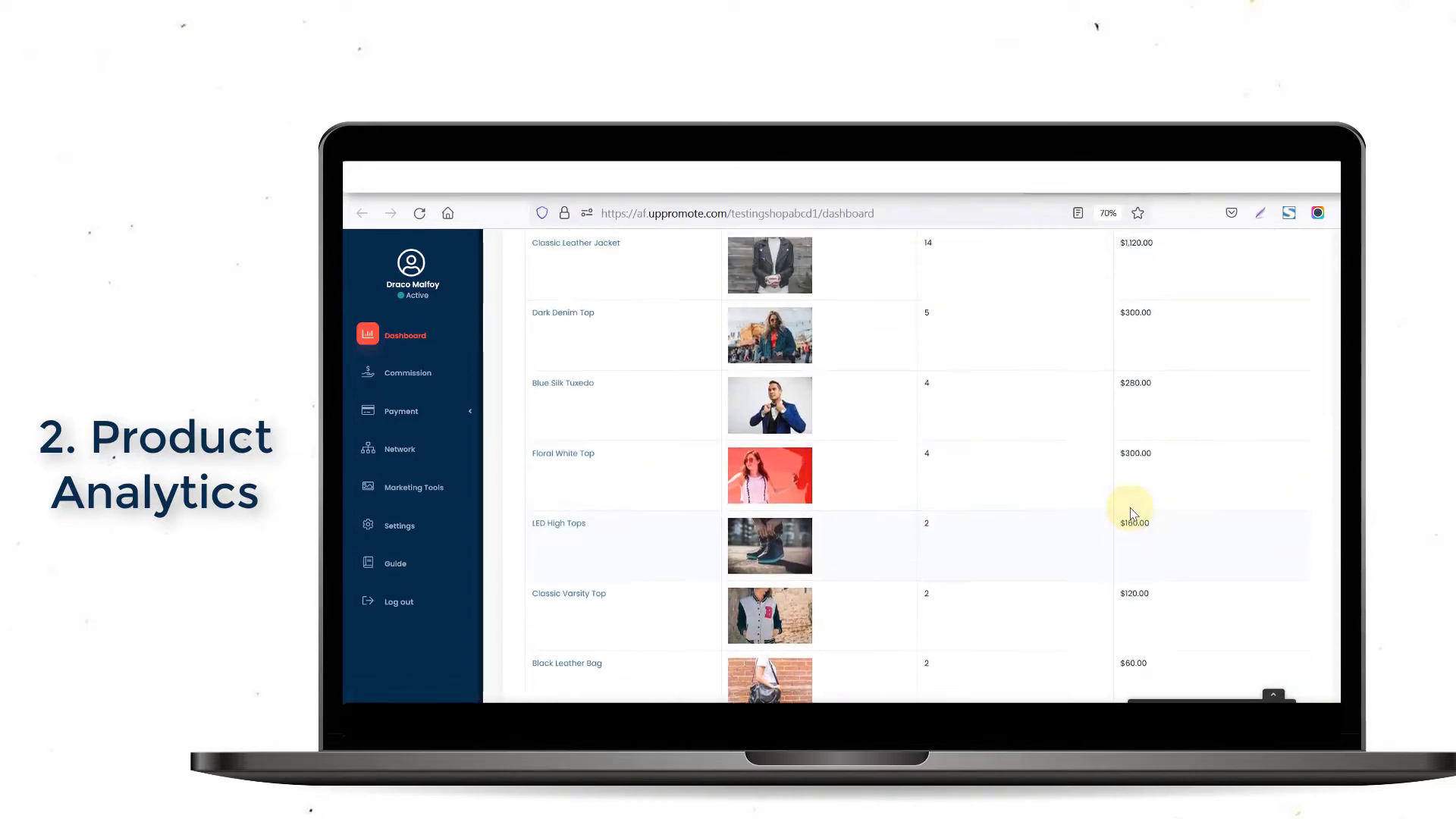
{"action": "scroll", "coordinate": [1130, 508], "scroll_direction": "up", "scroll_amount": 1}
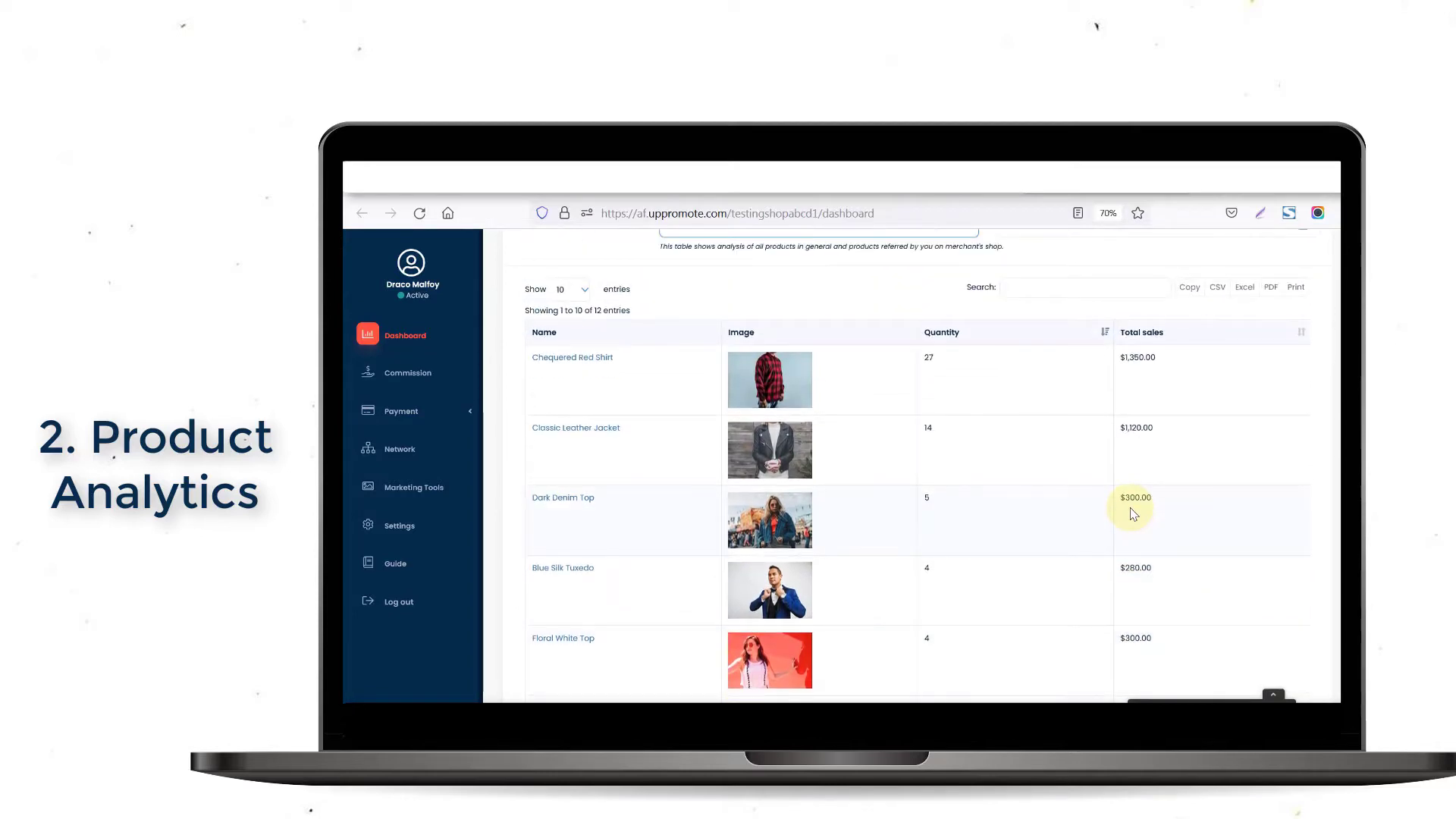